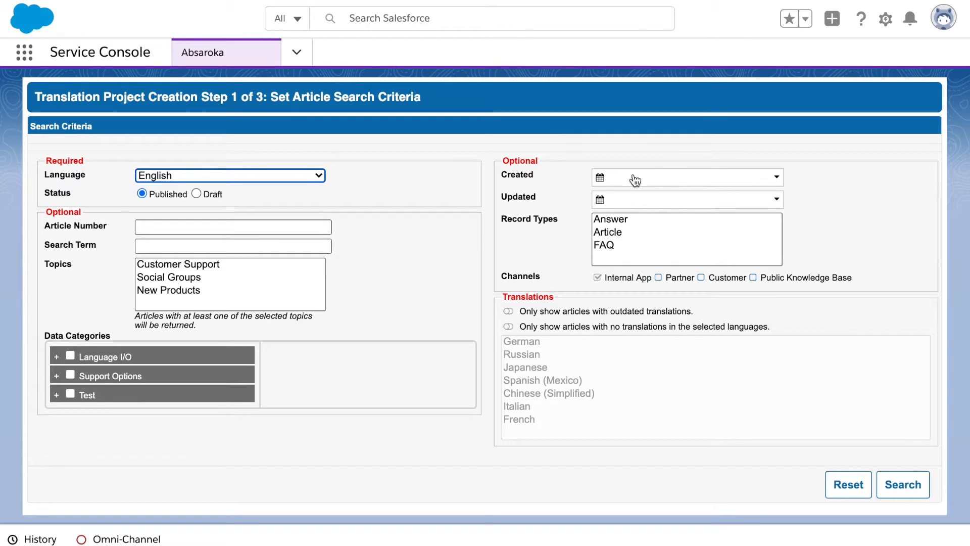
left_click(776, 188)
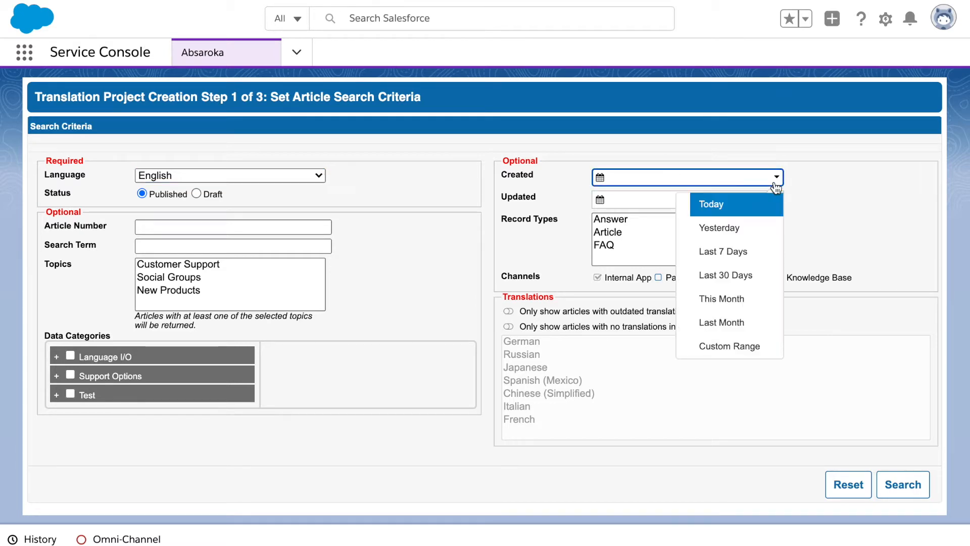
left_click(751, 251)
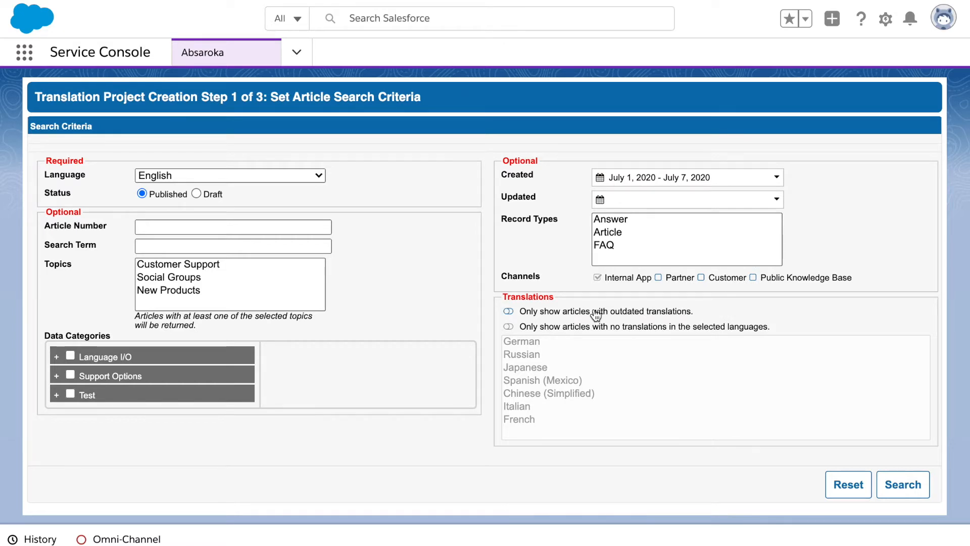
left_click(509, 312)
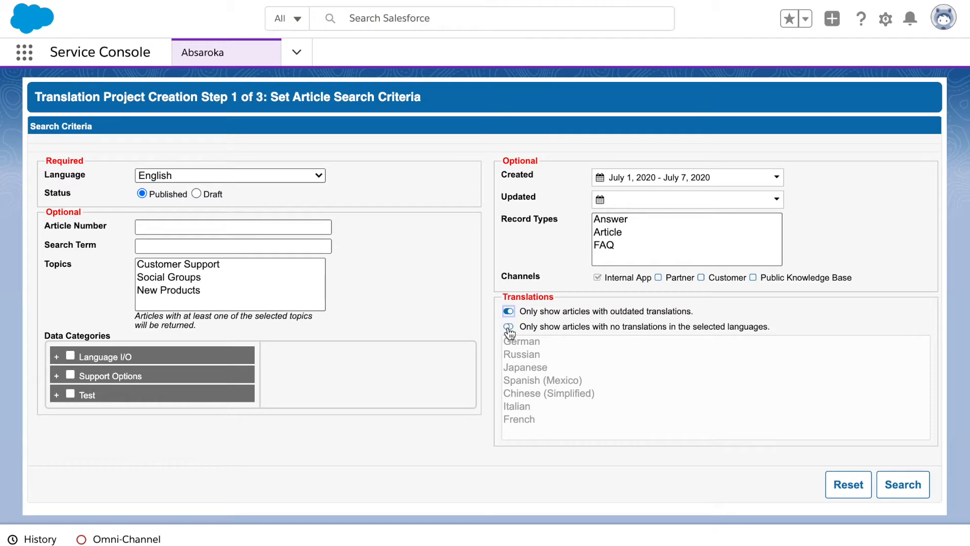
left_click(508, 327)
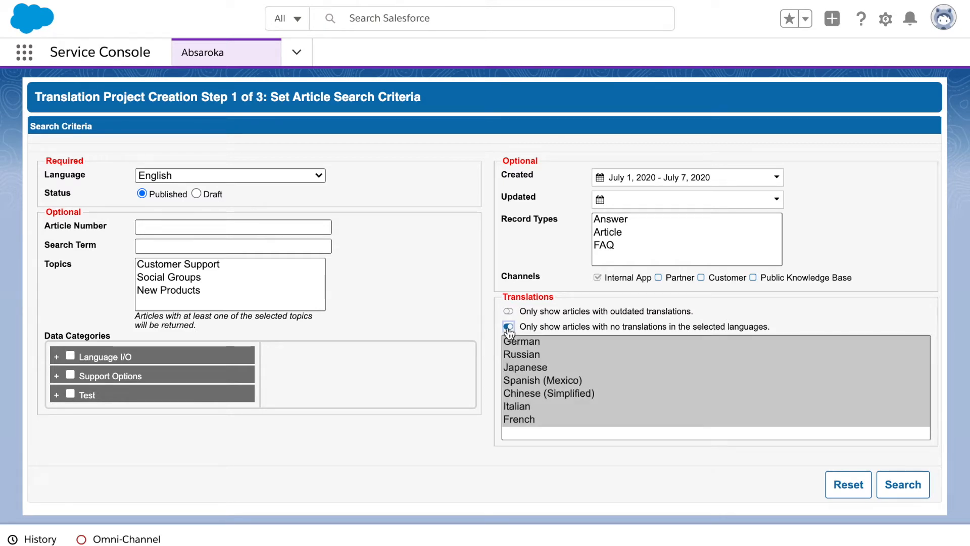
left_click(535, 369)
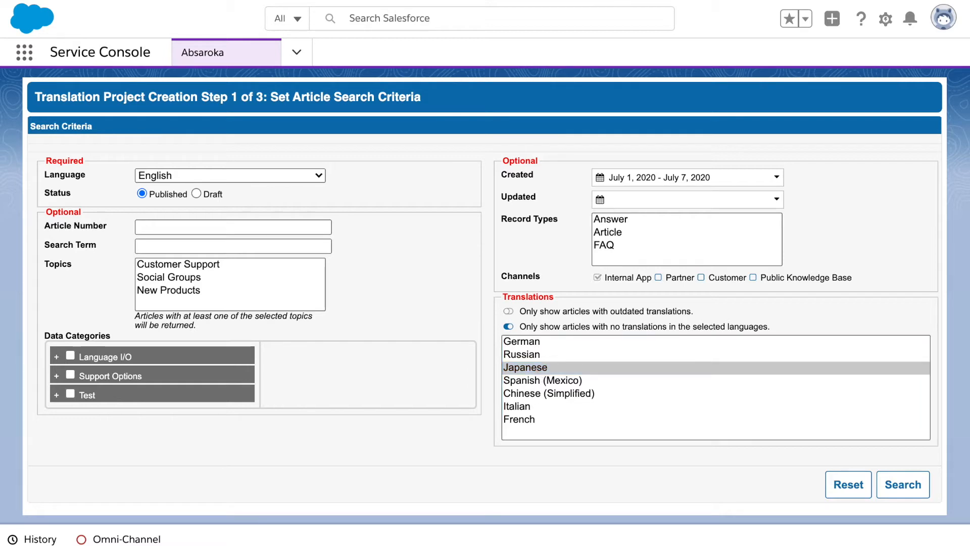
left_click(855, 493)
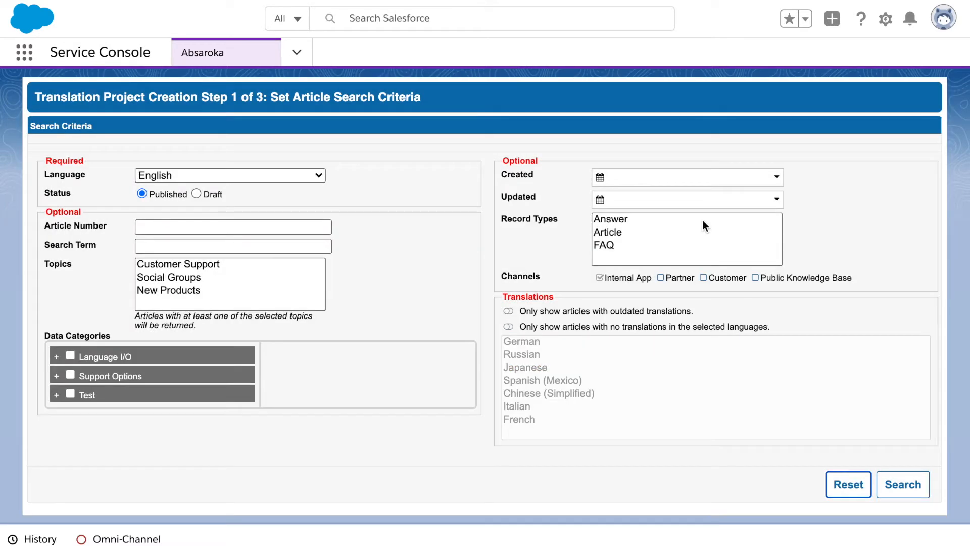
Search for published English articles updated in the custom range from June 1, 2020 to July 31, 2020.
left_click(775, 199)
left_click(730, 368)
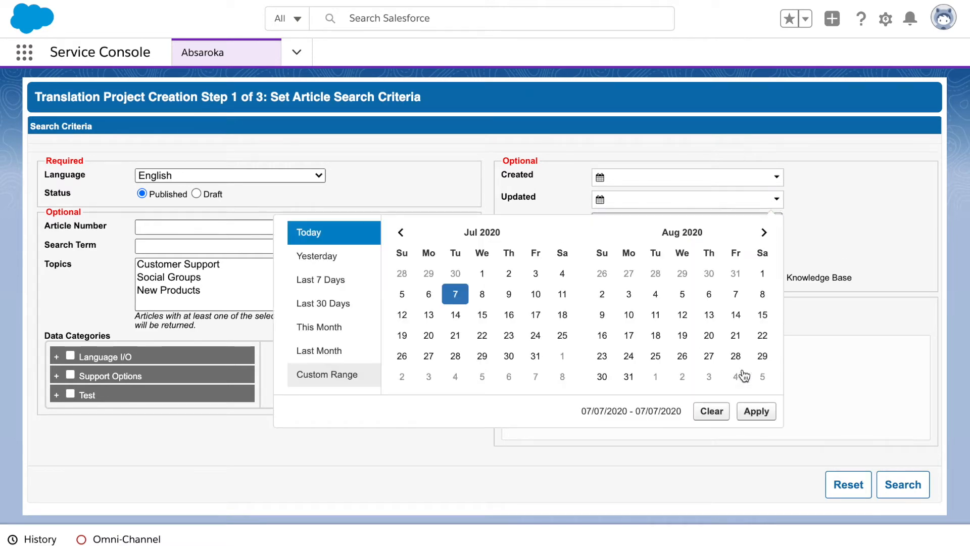
left_click(403, 233)
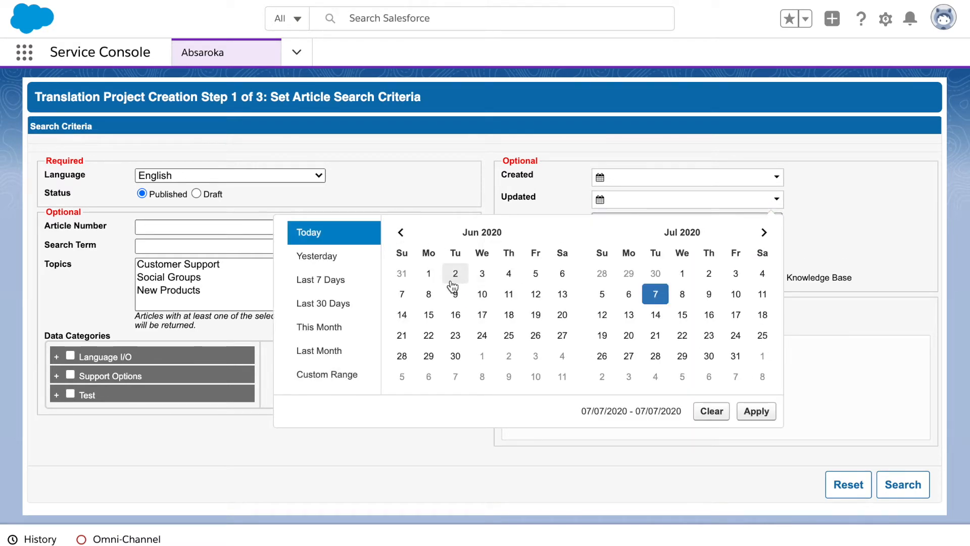
left_click(429, 274)
left_click(733, 356)
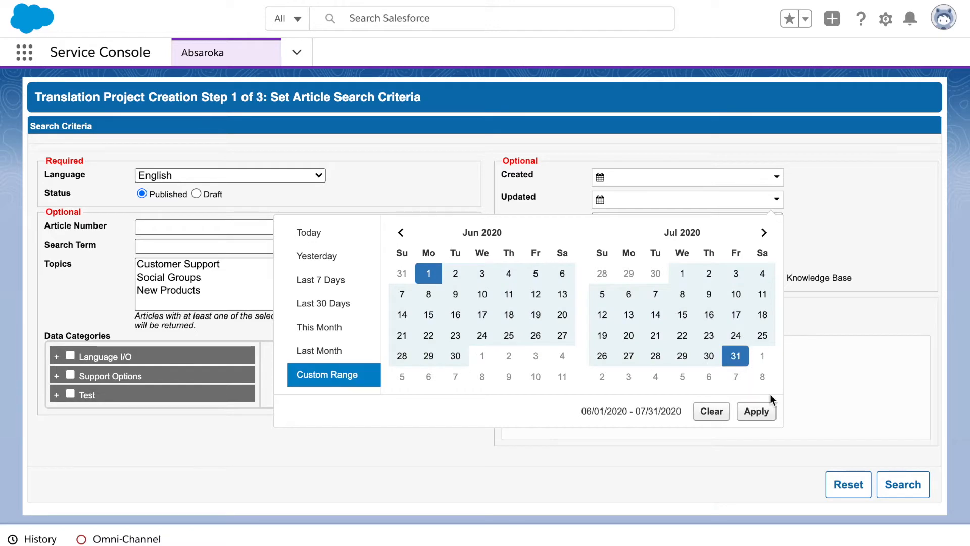
left_click(763, 413)
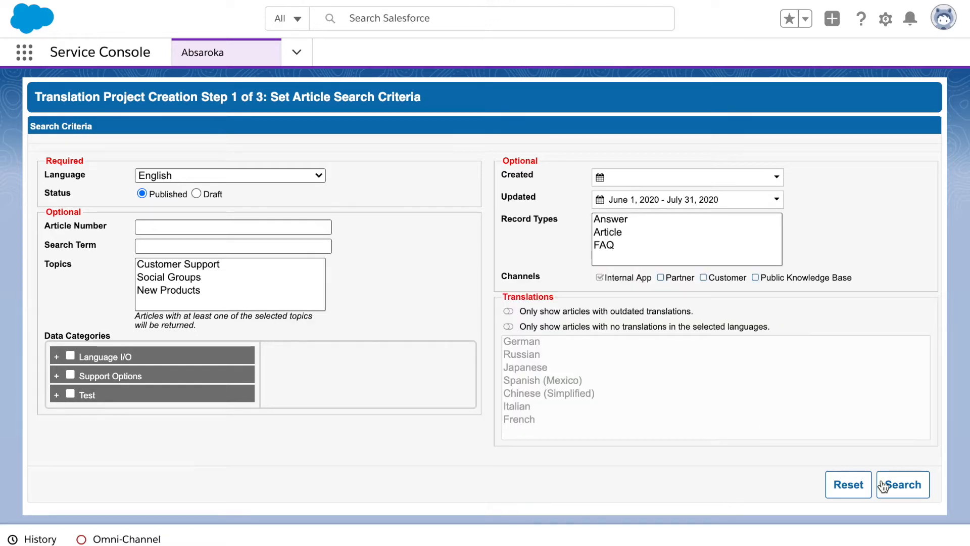
left_click(897, 493)
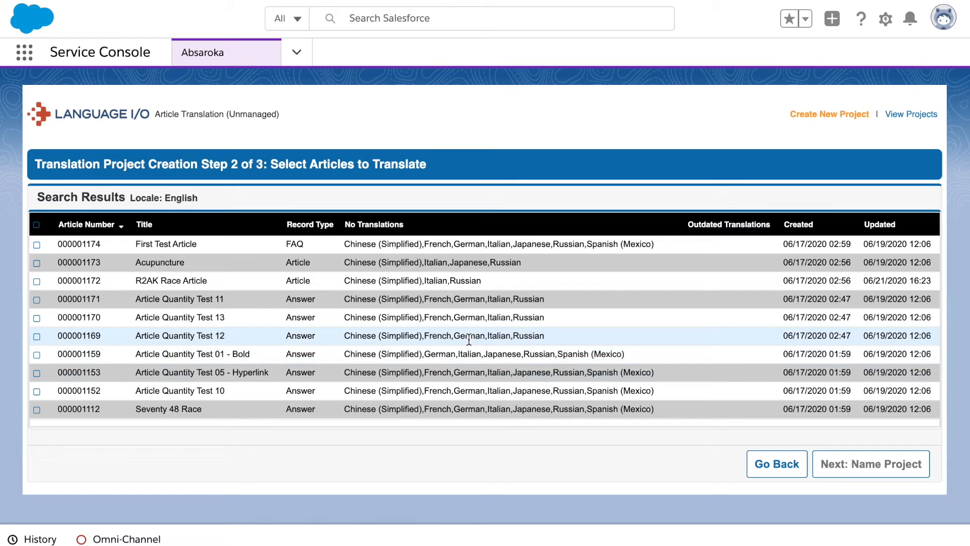
Select only the Acupuncture article for translation and proceed to naming the project.
left_click(37, 224)
left_click(37, 225)
left_click(37, 263)
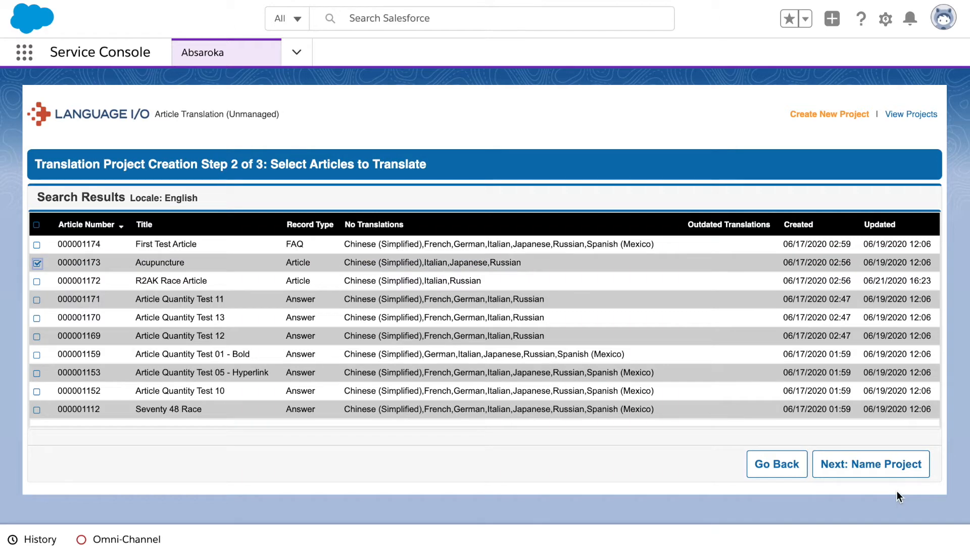
left_click(883, 463)
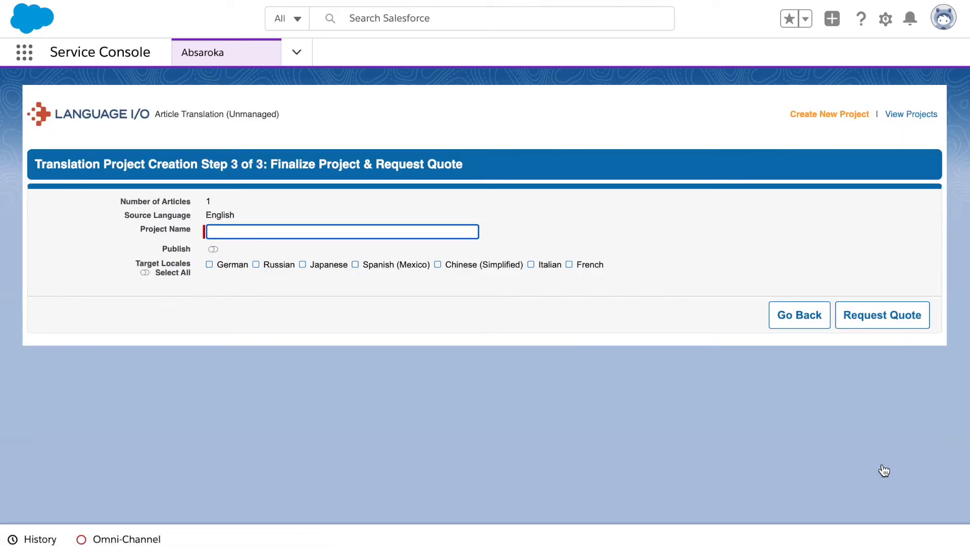
Name the project "Example into Spanish and German", target Spanish (Mexico) and German with Publish off, and request the quote.
left_click(389, 233)
type("Example into Spanish and German")
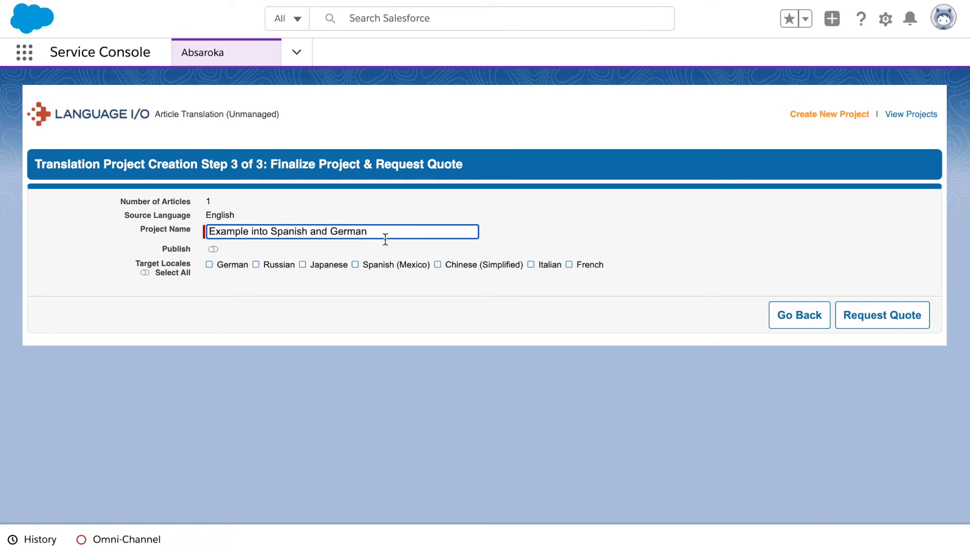
left_click(355, 266)
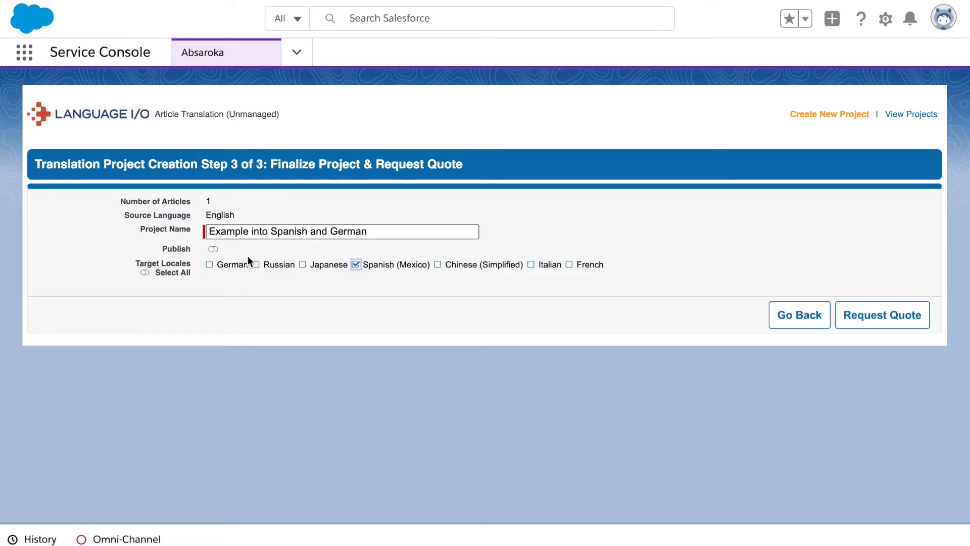
left_click(210, 267)
left_click(213, 251)
left_click(213, 251)
left_click(901, 327)
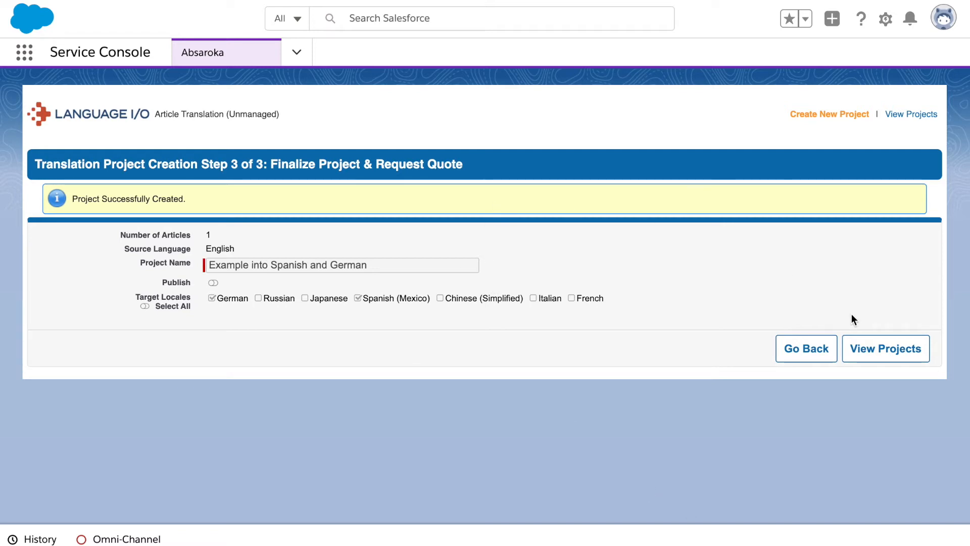
Open the quote of "Example into Spanish and German" from the active translation projects.
left_click(877, 350)
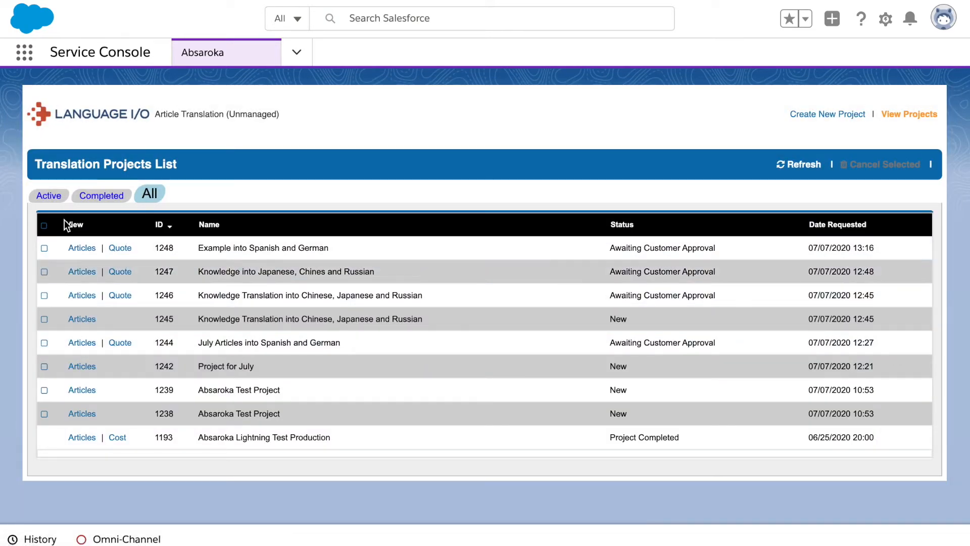
left_click(51, 198)
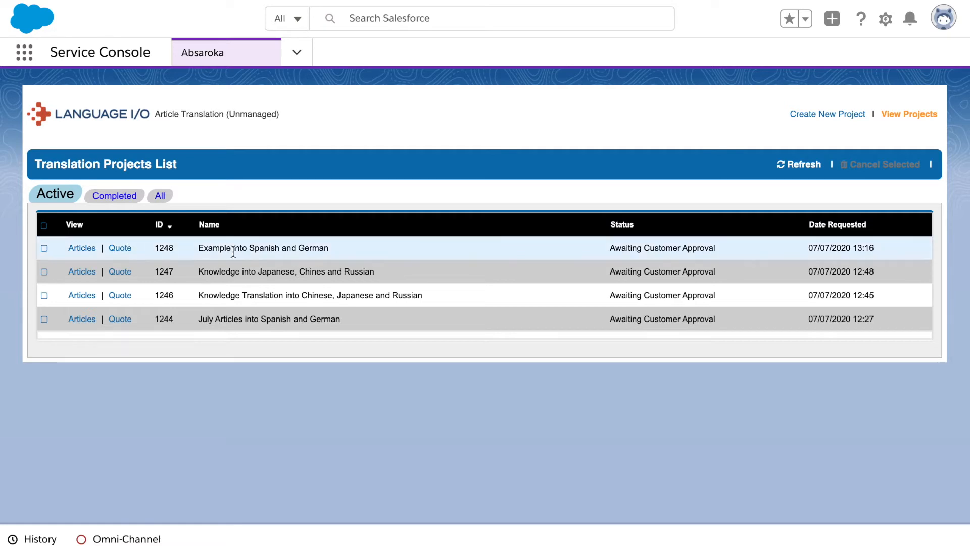
left_click(122, 249)
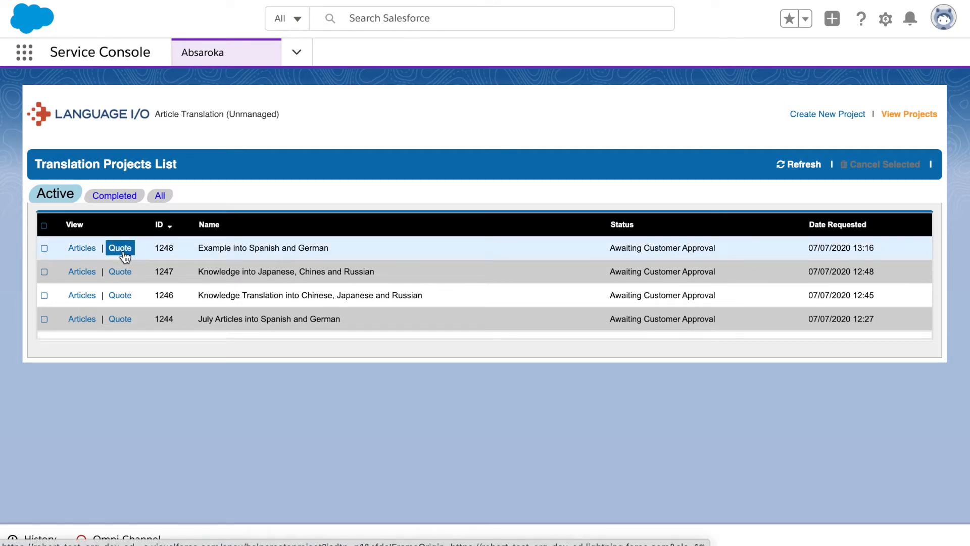
left_click(85, 252)
left_click(112, 255)
left_click(128, 256)
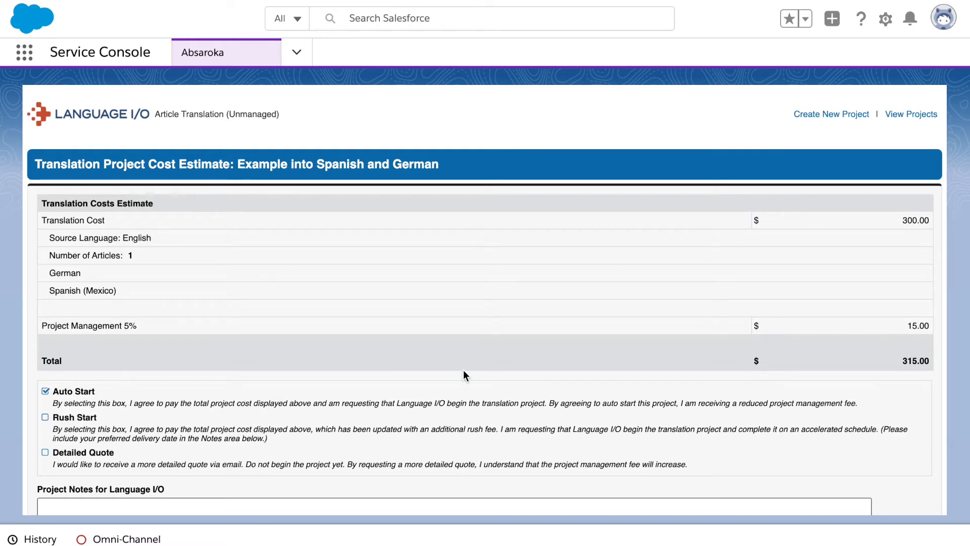
Choose Rush Start for the quote and add the project note "Please complete by July 25".
left_click(45, 417)
left_click(45, 391)
left_click(45, 418)
scroll(183, 459, "down", 2)
left_click(184, 459)
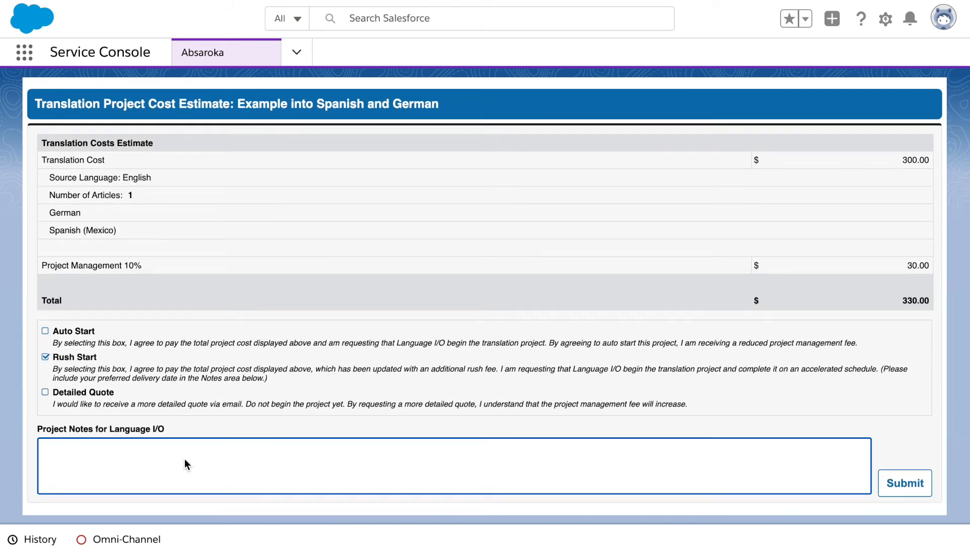
type("Please complete by July 25")
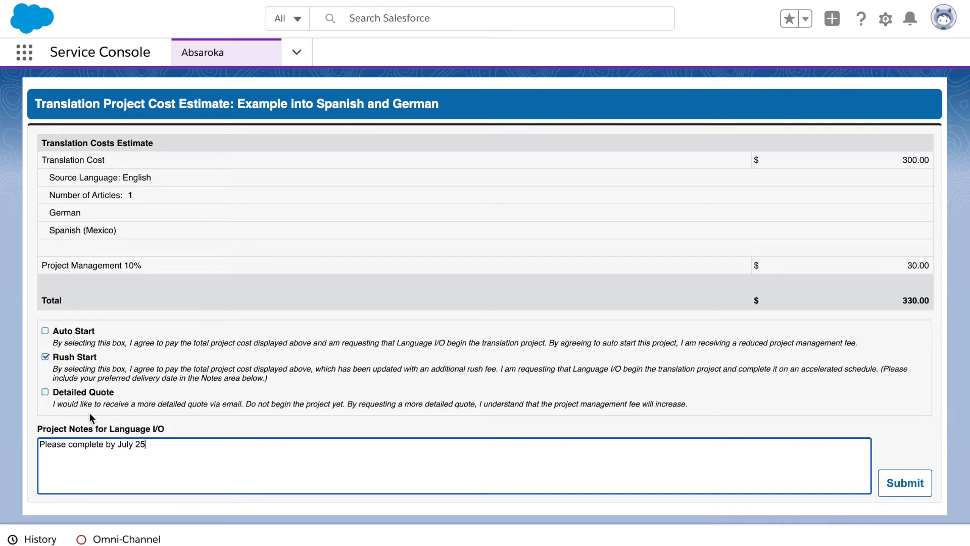
Try the Detailed Quote option, return to Rush Start and submit the project.
left_click(46, 393)
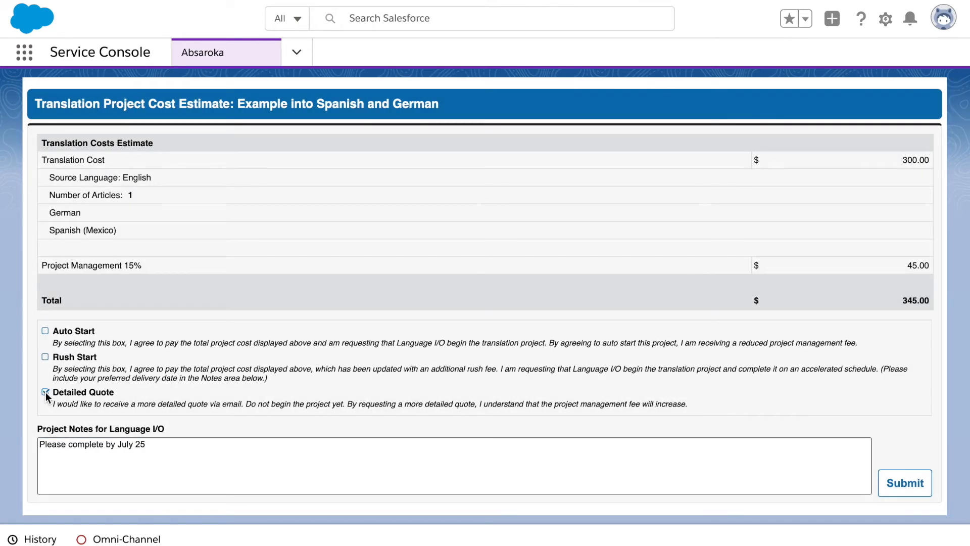
left_click(45, 357)
left_click(216, 456)
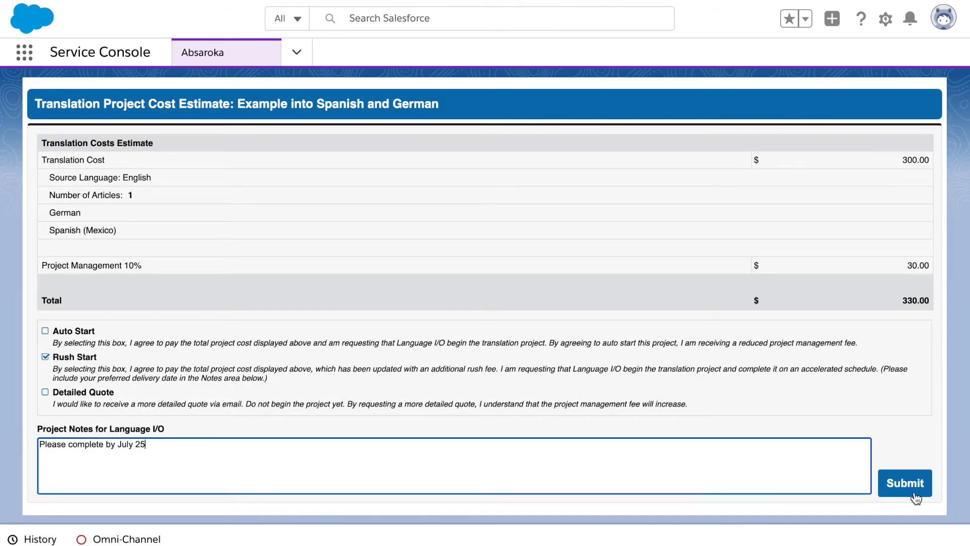
left_click(915, 496)
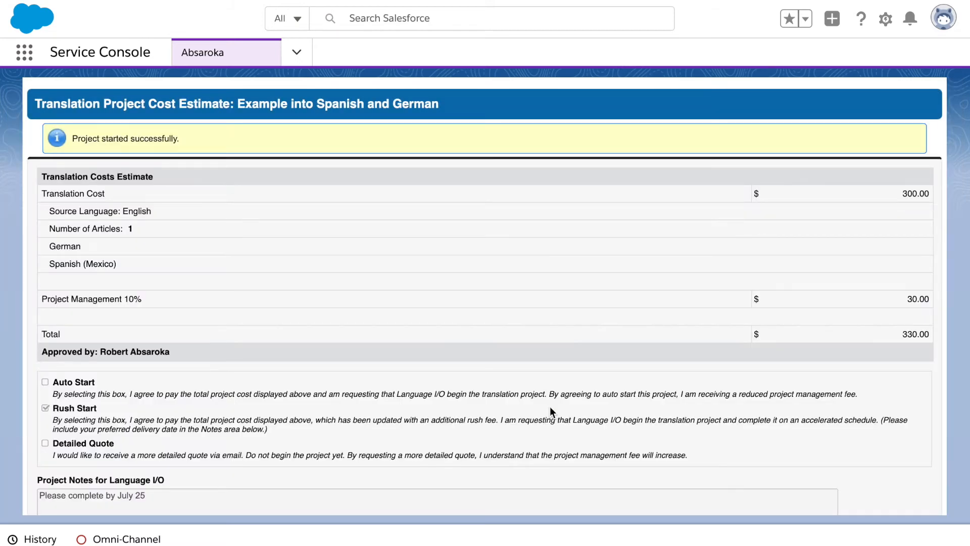
Review the submitted project's entry in the projects list and its translation cost details, and return to the list.
scroll(550, 407, "down", 2)
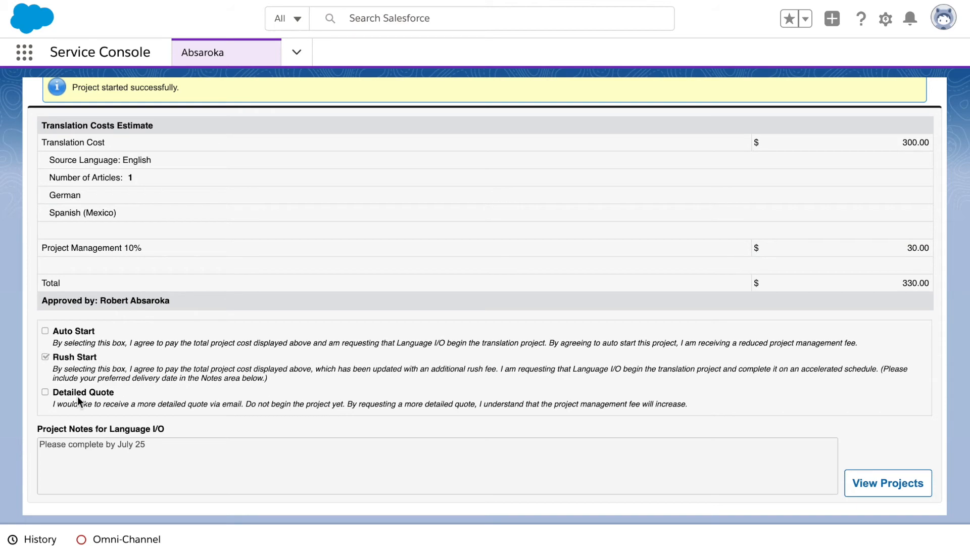
left_click(887, 481)
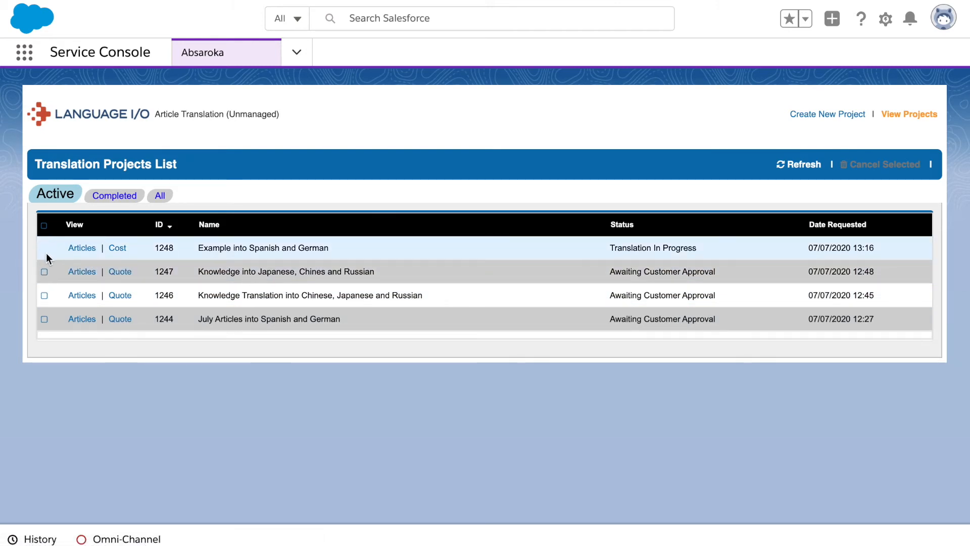
left_click(44, 271)
left_click(45, 296)
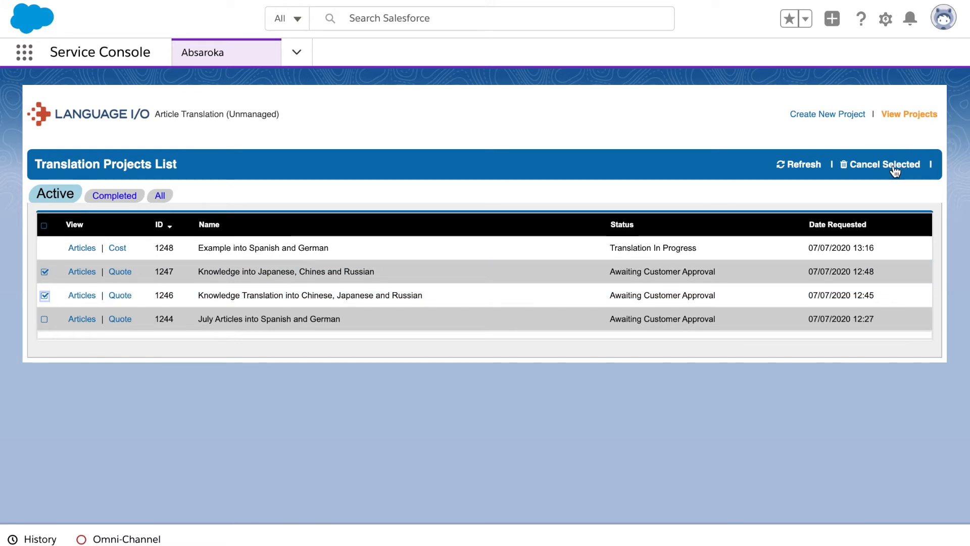
left_click(44, 296)
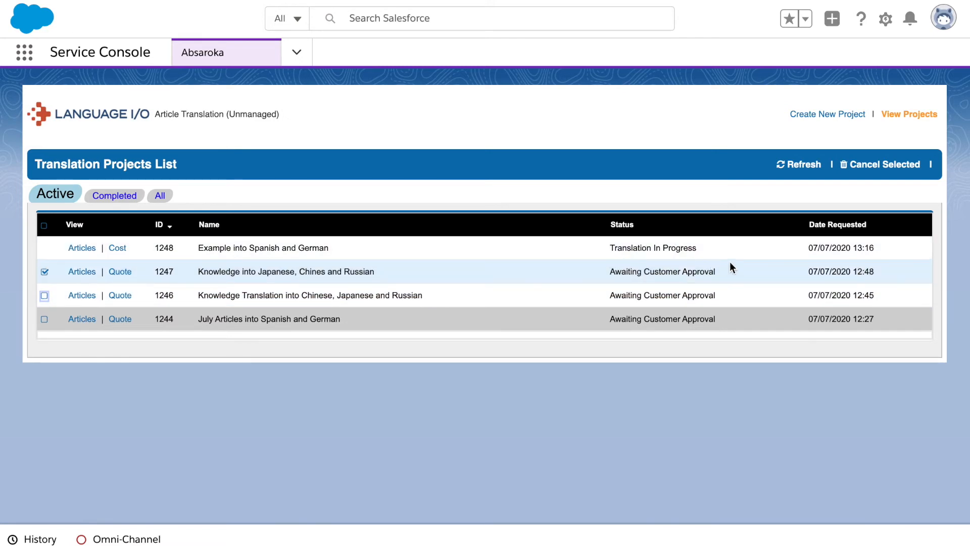
left_click(120, 250)
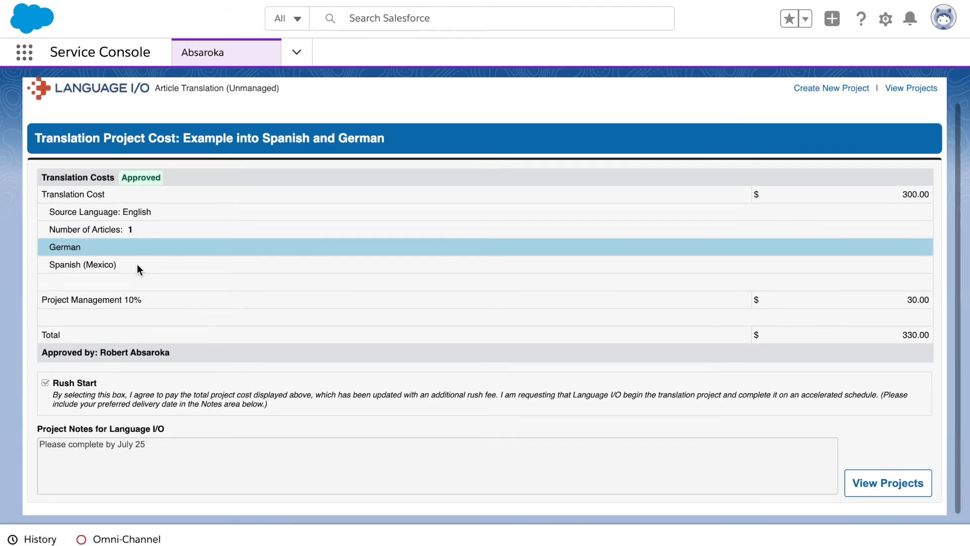
left_click(874, 485)
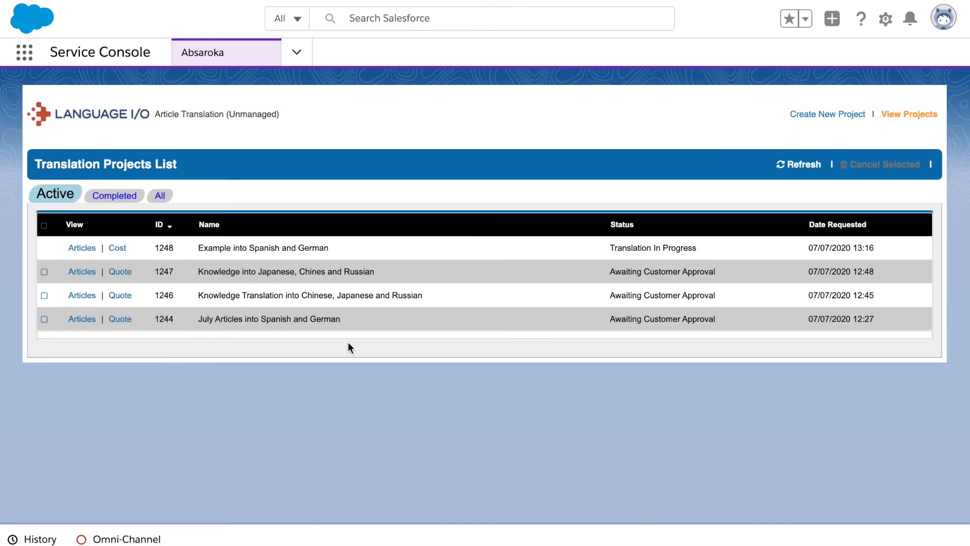
Cancel the project "Knowledge into Japanese, Chines and Russian" in the active projects list.
left_click(44, 272)
left_click(857, 170)
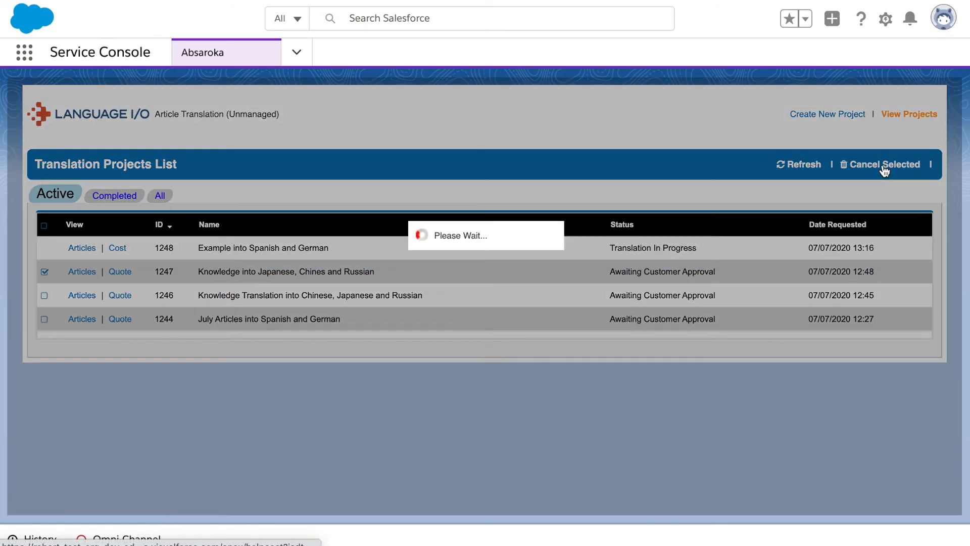
left_click(577, 339)
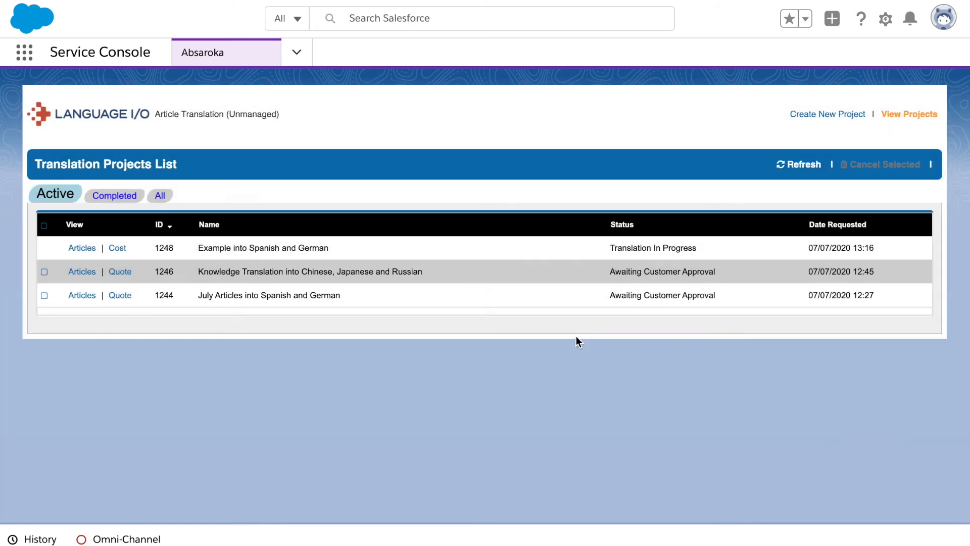
Show all translation projects regardless of status, and open the Draft Articles list view in Knowledge.
left_click(156, 197)
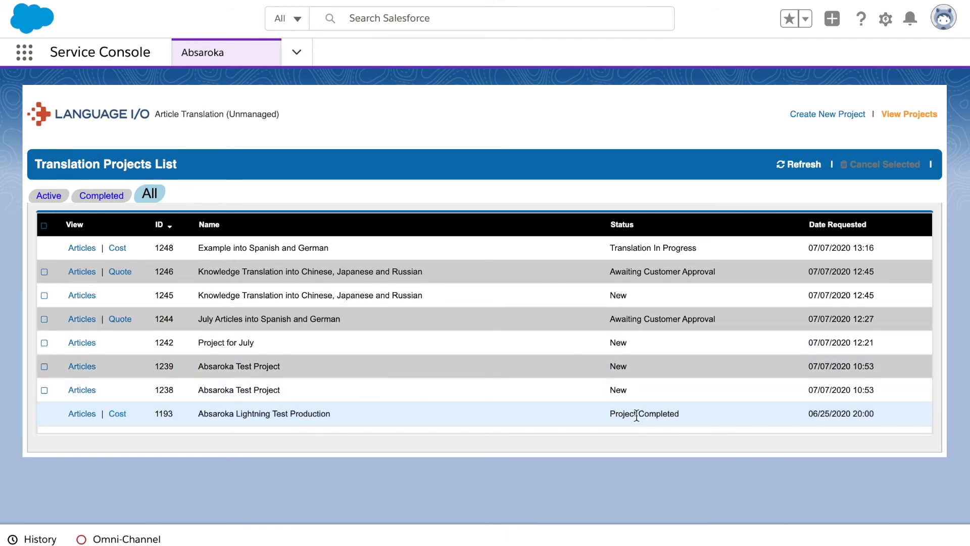
left_click(296, 52)
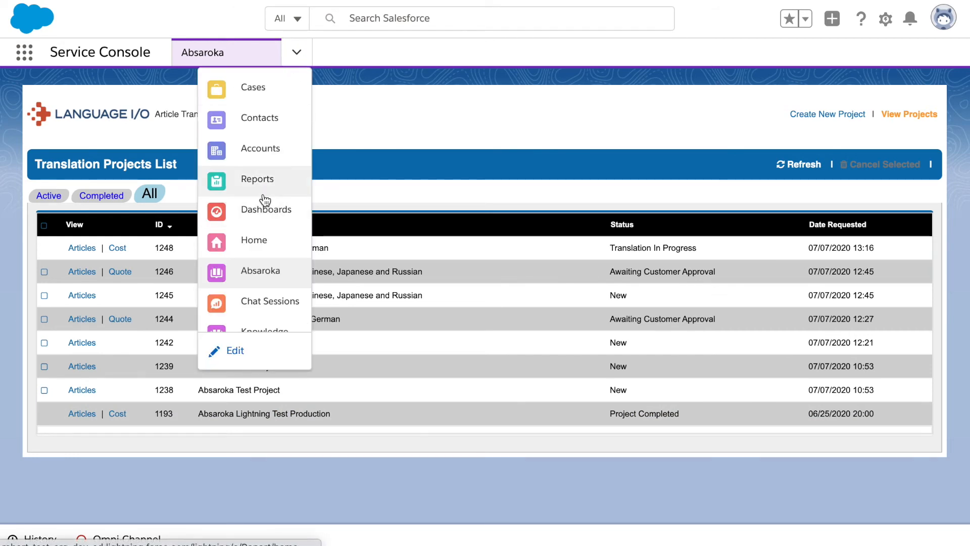
scroll(250, 316, "down", 1)
left_click(250, 315)
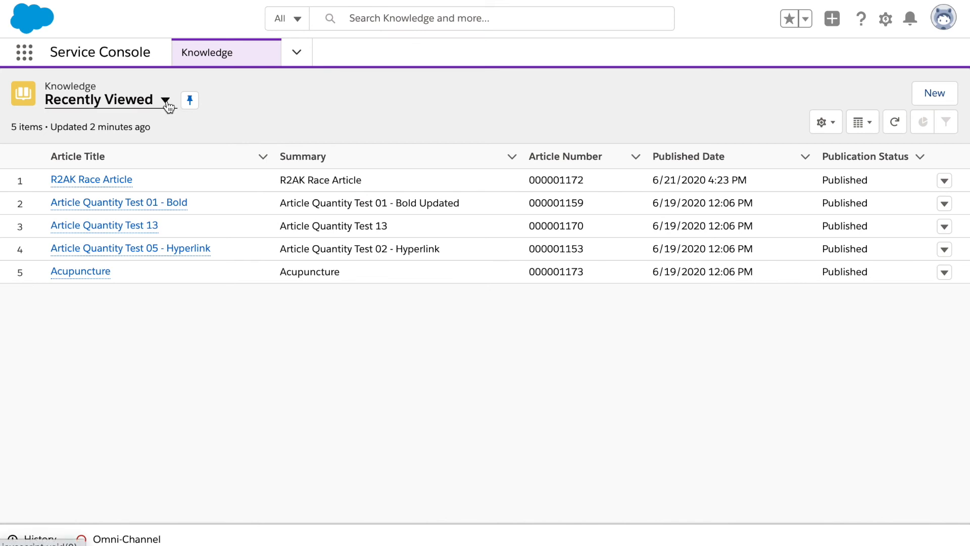
left_click(165, 101)
left_click(136, 187)
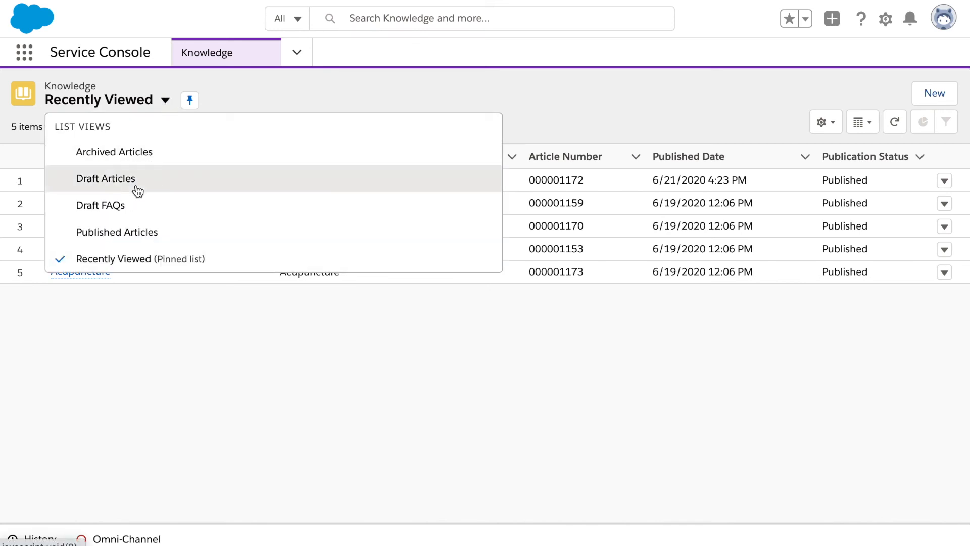
Look through the draft articles and their translations, and open the English draft "Inline Tag Tests" to view its details.
scroll(202, 307, "down", 9)
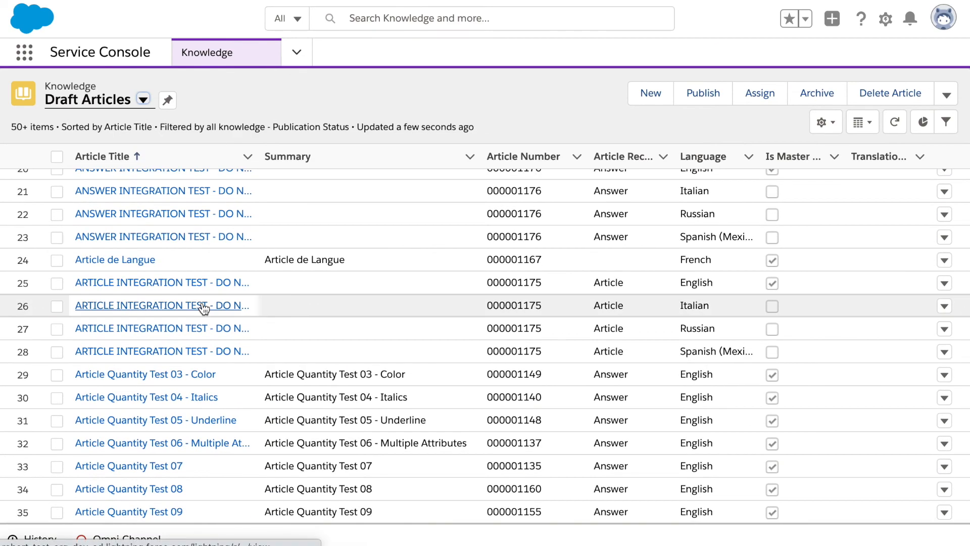
scroll(204, 309, "down", 4)
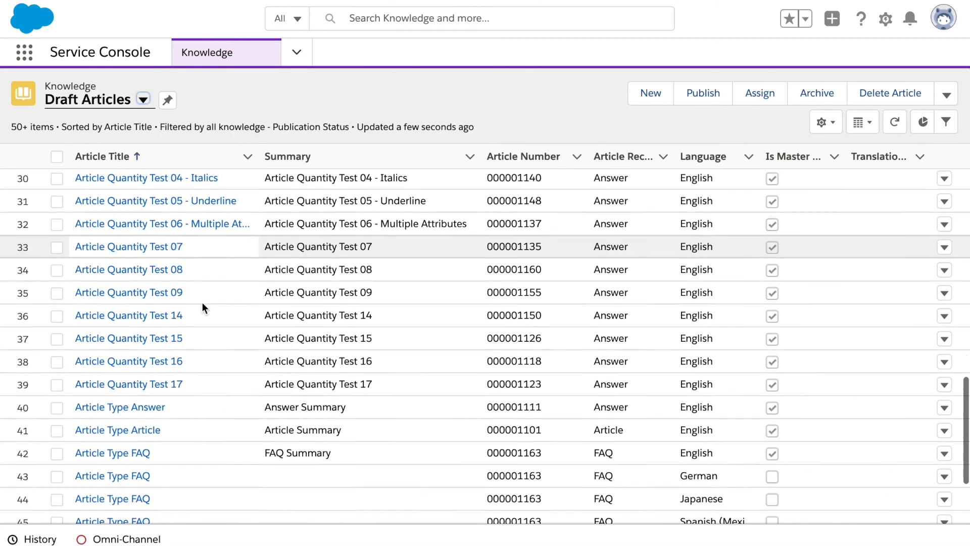
scroll(204, 308, "up", 10)
scroll(204, 308, "down", 2)
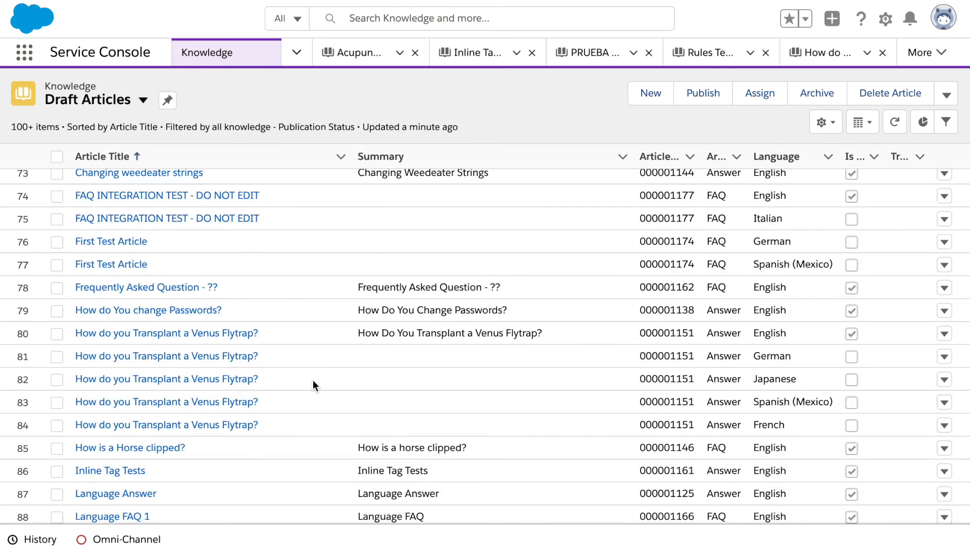
scroll(313, 380, "down", 3)
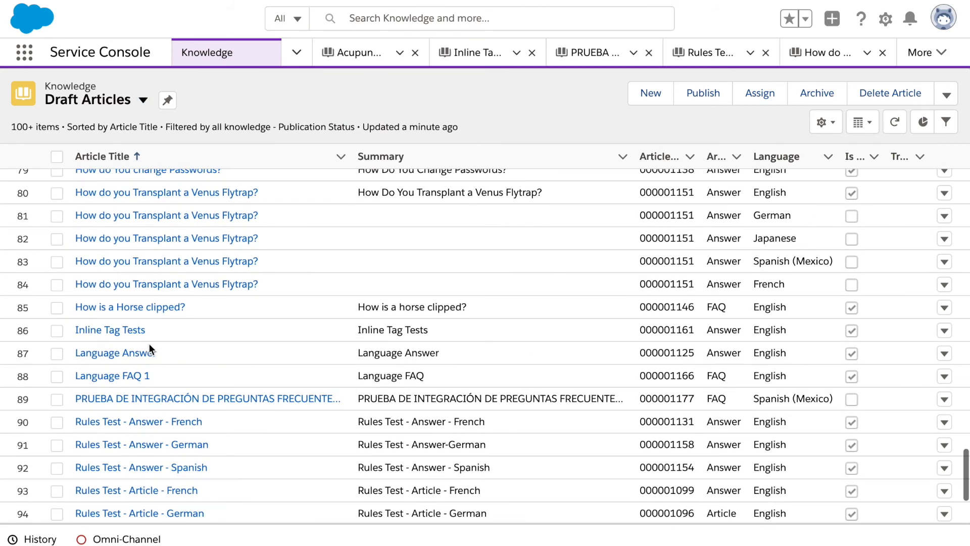
left_click(117, 330)
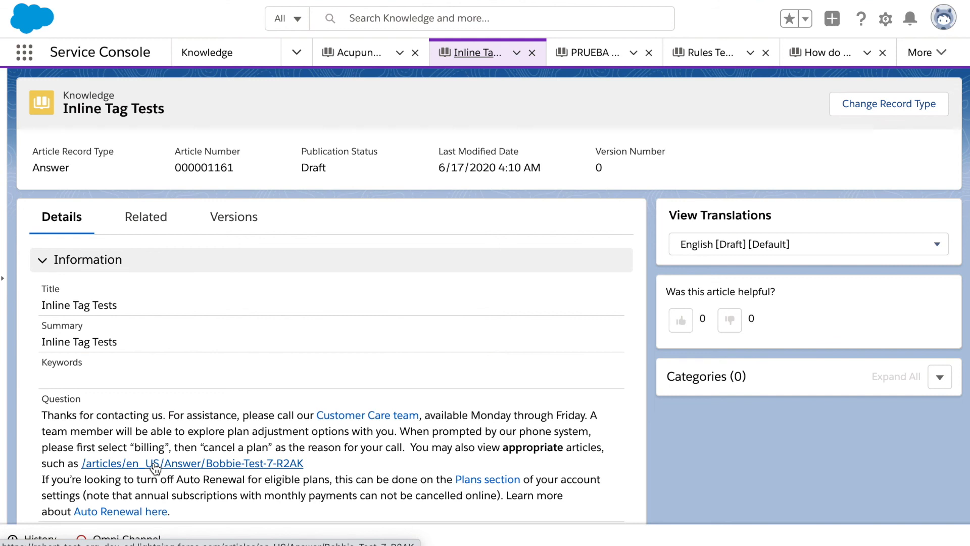
Leave the article for the Knowledge list and return to the active translation projects in Absaroka.
left_click(297, 53)
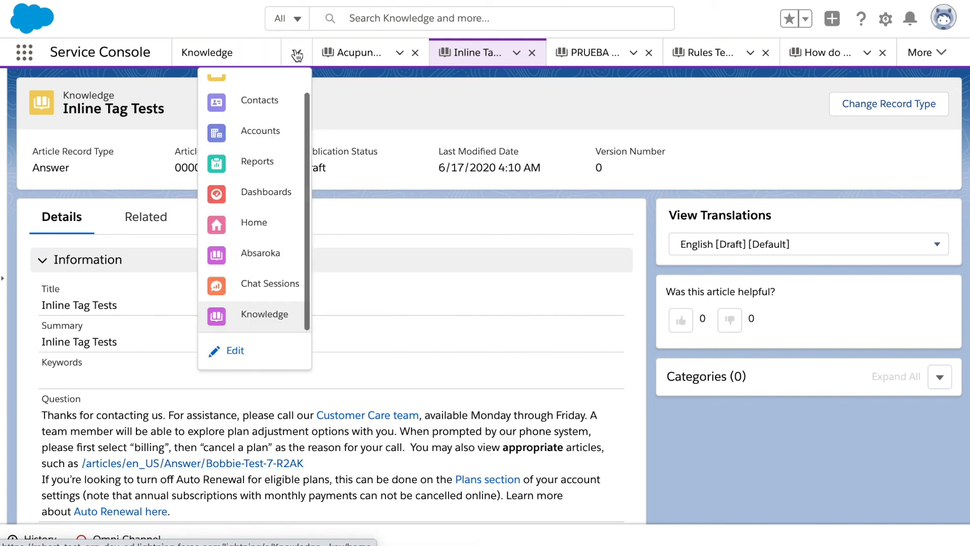
left_click(249, 319)
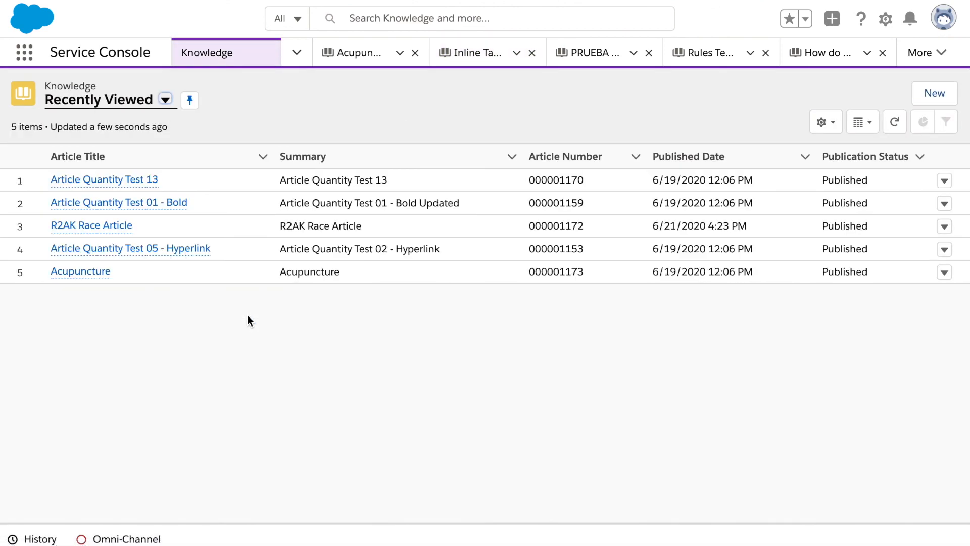
left_click(297, 52)
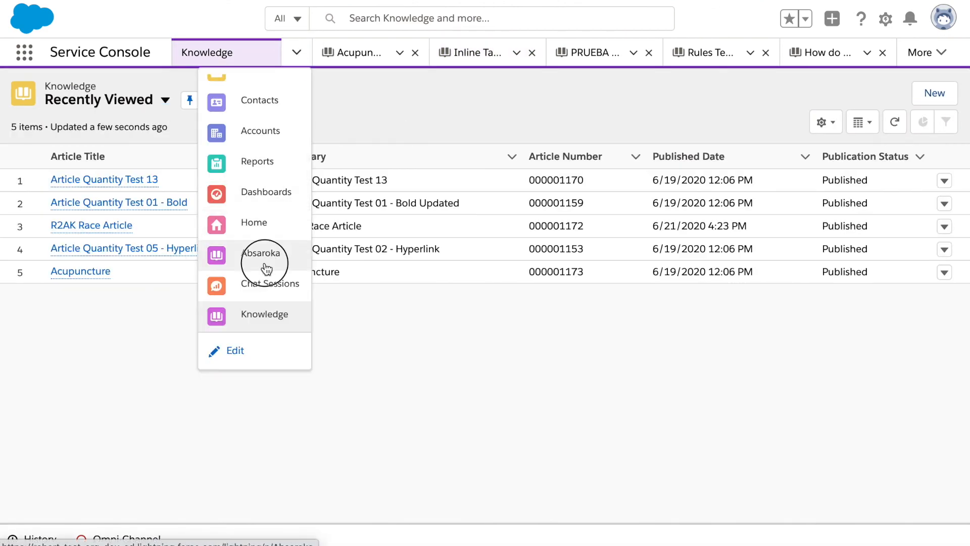
left_click(267, 269)
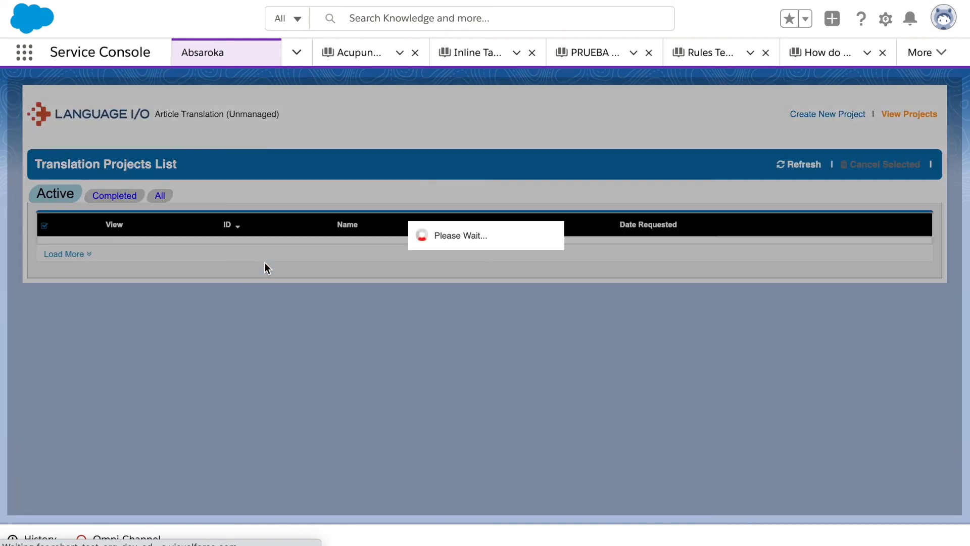